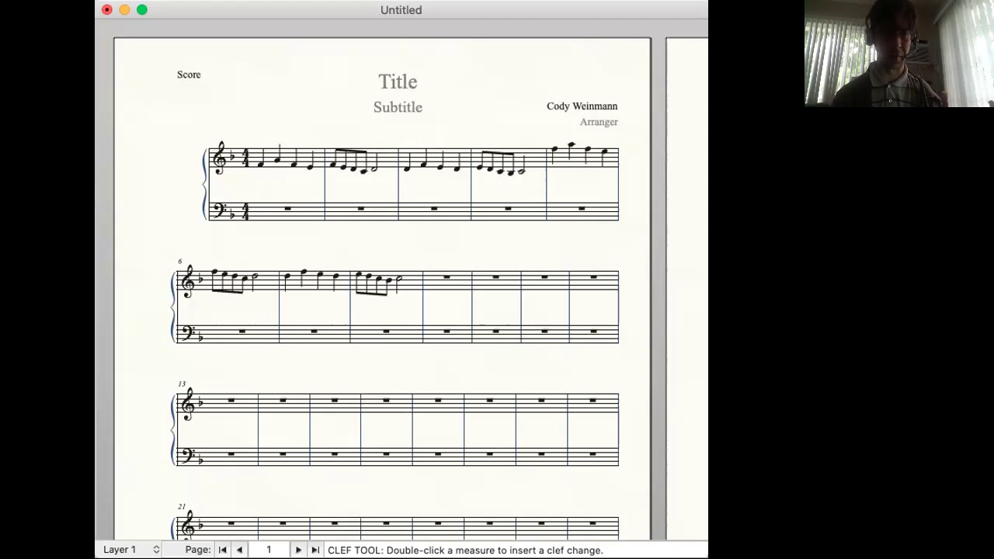
Change the lower staff to treble clef from measure 5 to the next clef change.
{"action": "left_click_drag", "start_coordinate": [338, 131], "coordinate": [156, 88]}
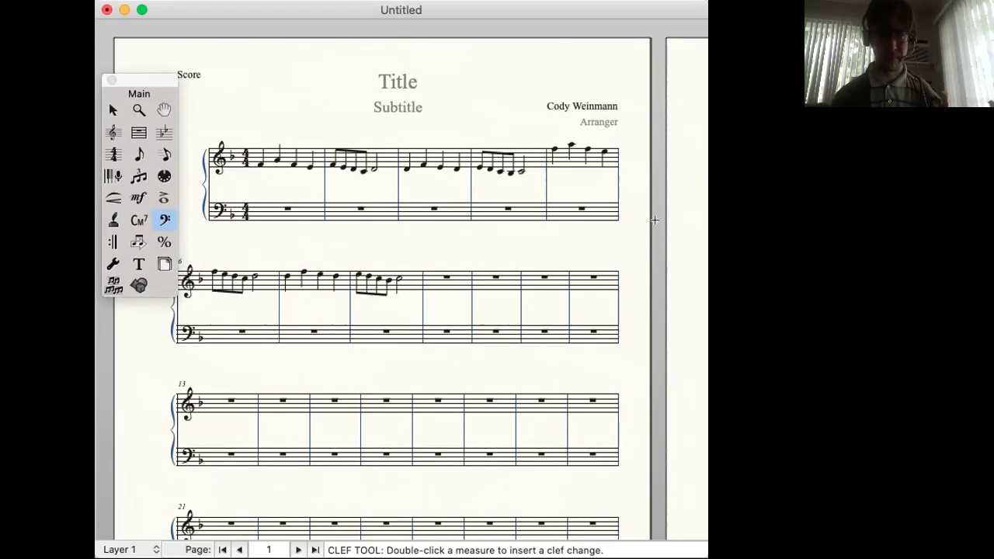
{"action": "left_click", "coordinate": [564, 203]}
{"action": "double_click", "coordinate": [564, 204]}
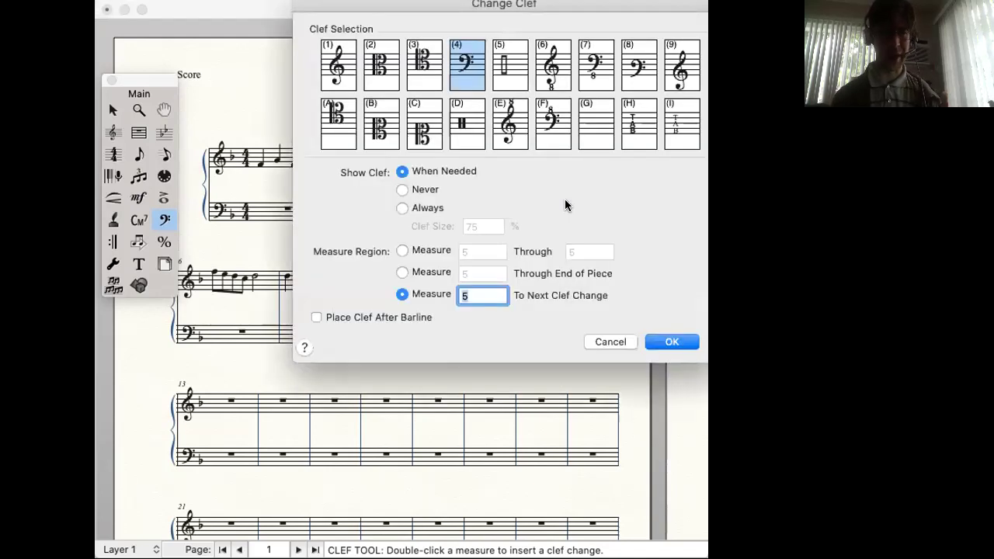
{"action": "left_click", "coordinate": [337, 81]}
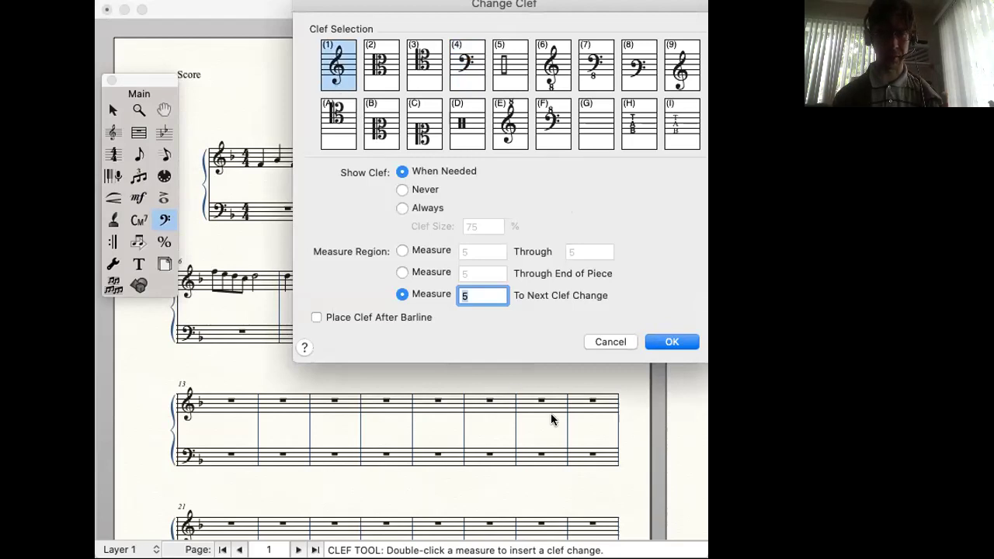
{"action": "left_click", "coordinate": [677, 340]}
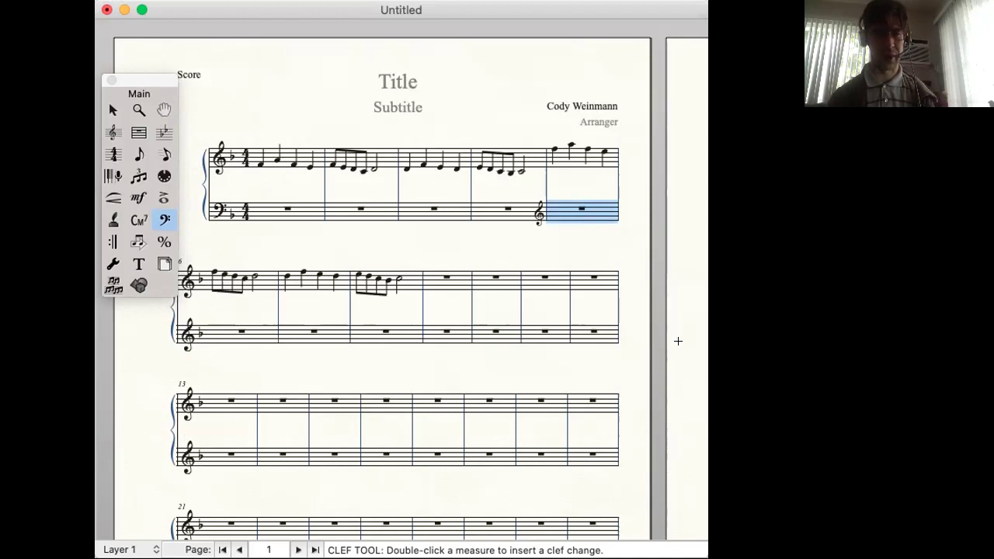
With Speedy Entry, fill the lower staff from measure 5 with half-note dyads: A over F, E, D, C and B-flat.
{"action": "left_click", "coordinate": [168, 154]}
{"action": "left_click", "coordinate": [571, 210]}
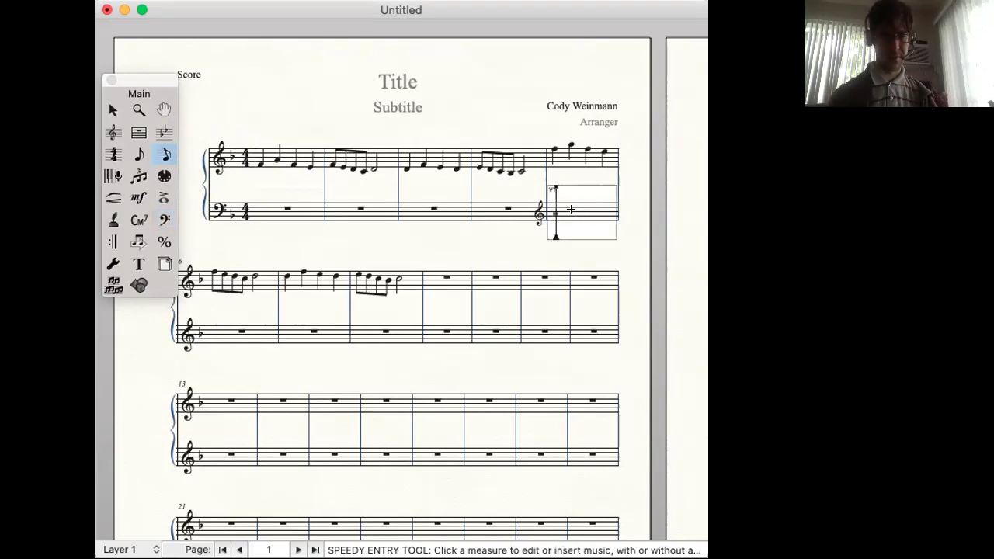
{"action": "key", "text": "5"}
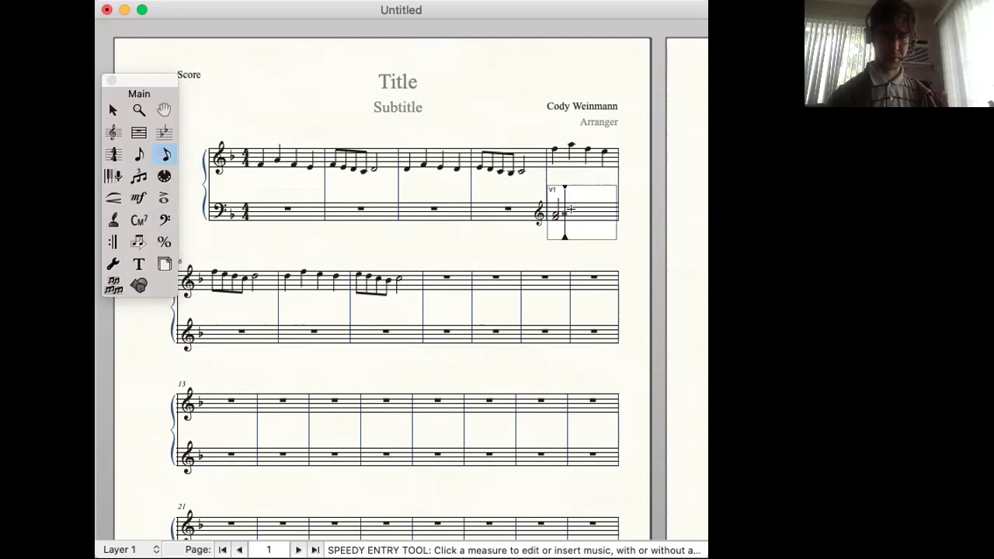
{"action": "key", "text": "6"}
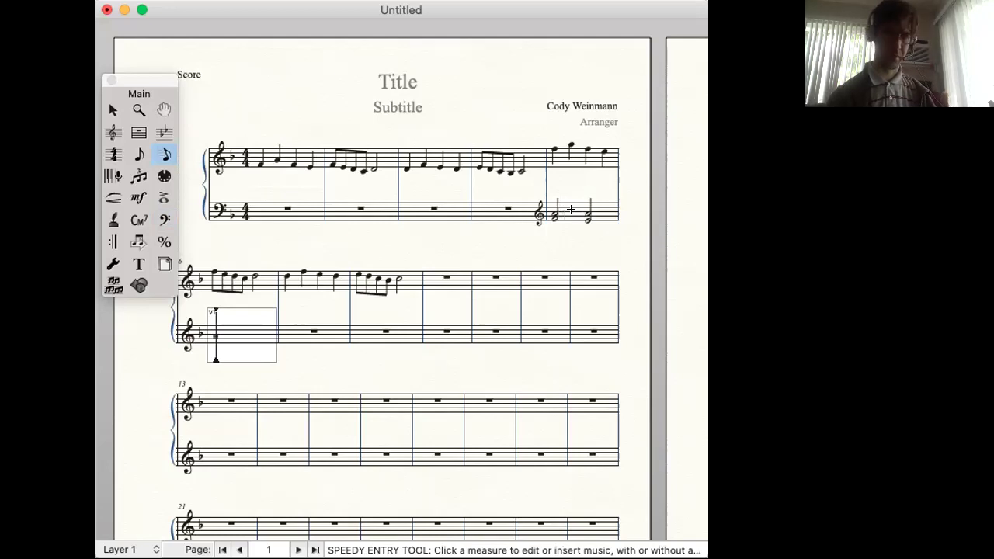
{"action": "key", "text": "6"}
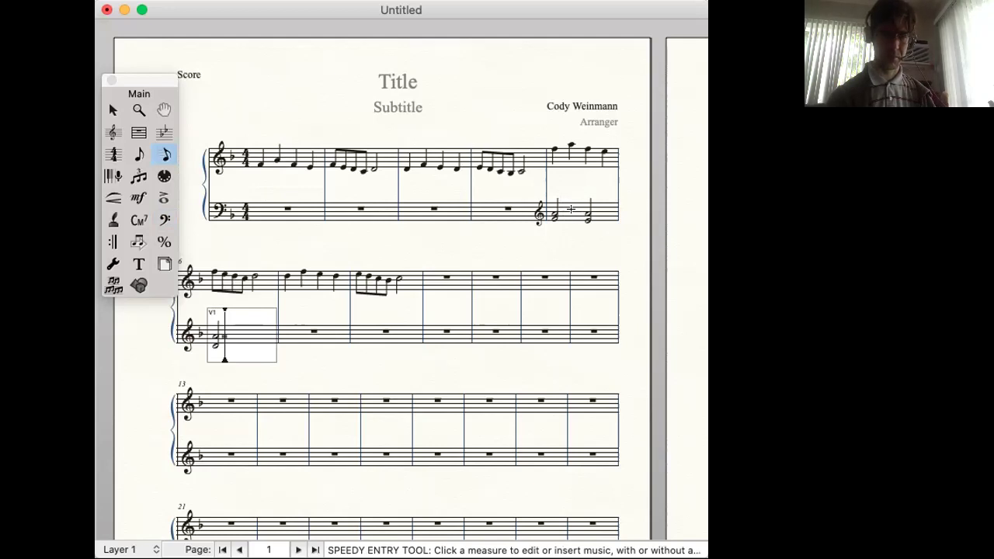
{"action": "key", "text": "6"}
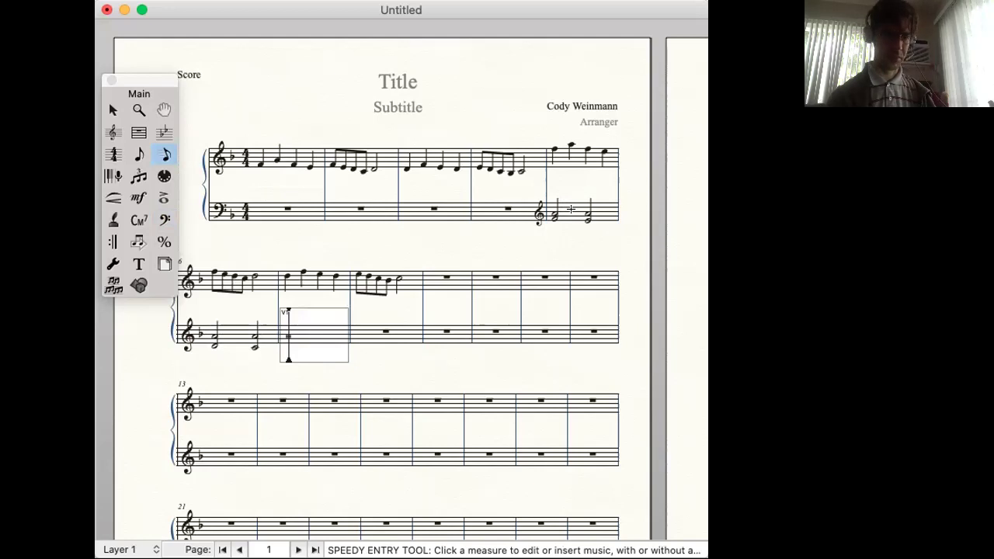
{"action": "key", "text": "5"}
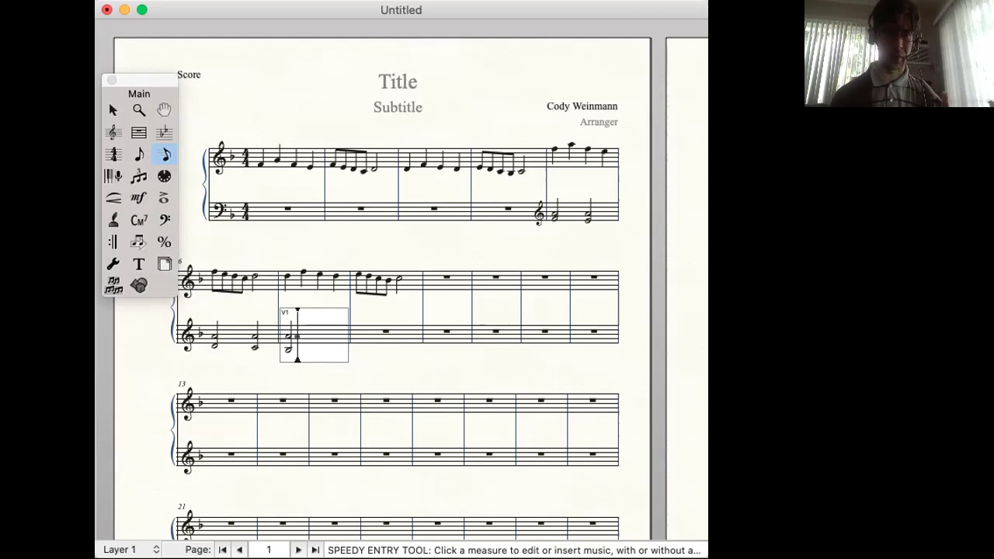
{"action": "key", "text": "super+Tab"}
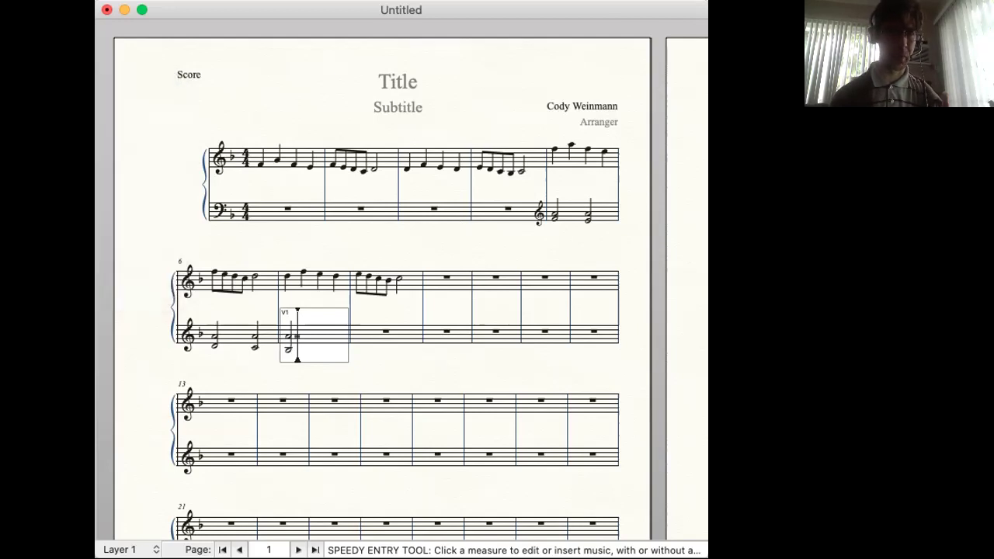
{"action": "key", "text": "super+Tab"}
{"action": "key", "text": "super+Tab"}
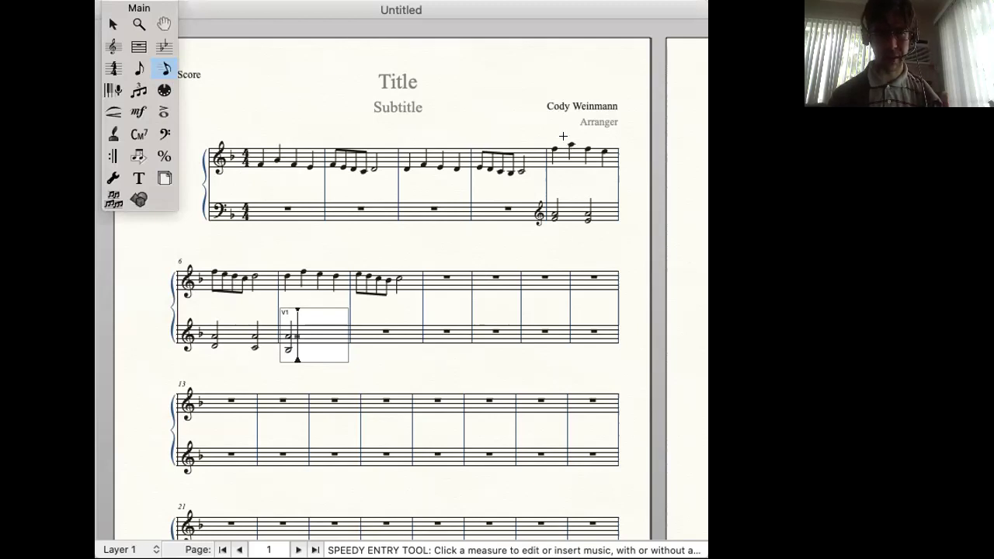
{"action": "key", "text": "Escape"}
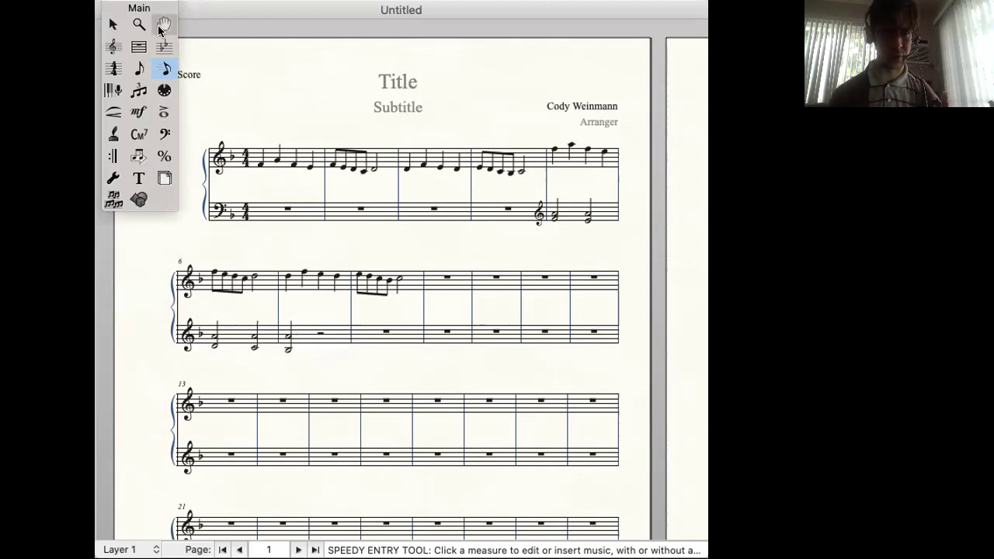
Apply a bass clef to the second half of measure 5 on both staves, with measure region 5 through 5.
{"action": "left_click", "coordinate": [113, 25]}
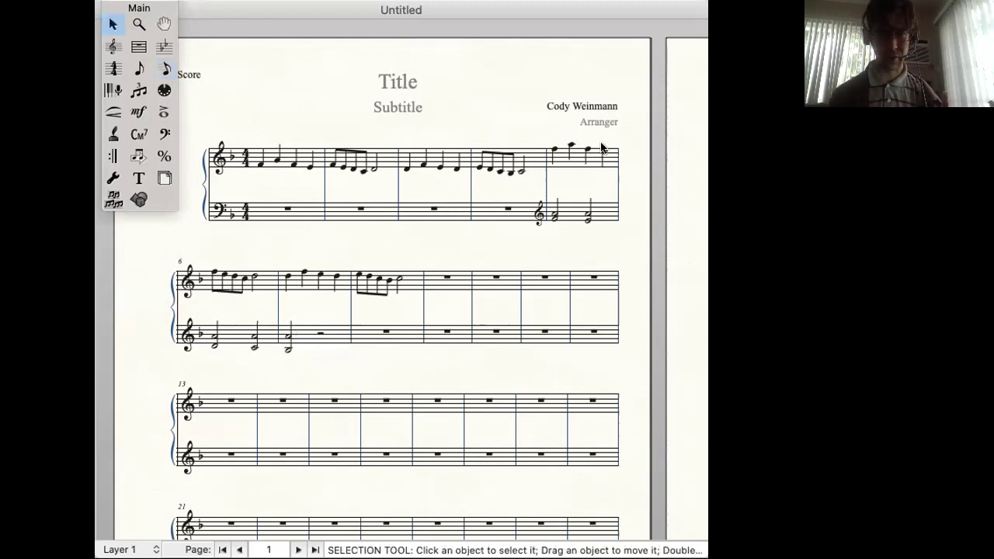
{"action": "left_click_drag", "start_coordinate": [577, 132], "coordinate": [616, 224]}
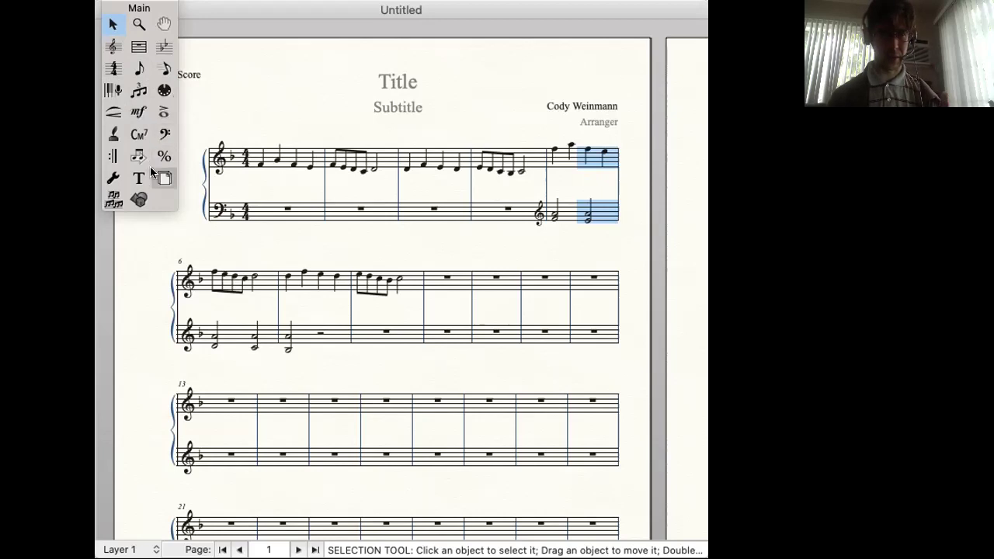
{"action": "left_click", "coordinate": [164, 134]}
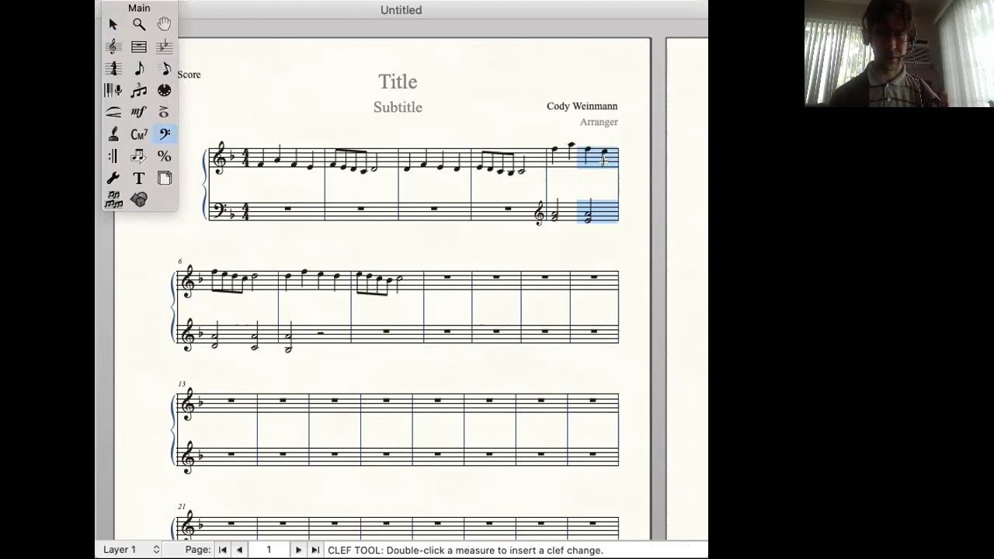
{"action": "double_click", "coordinate": [593, 209]}
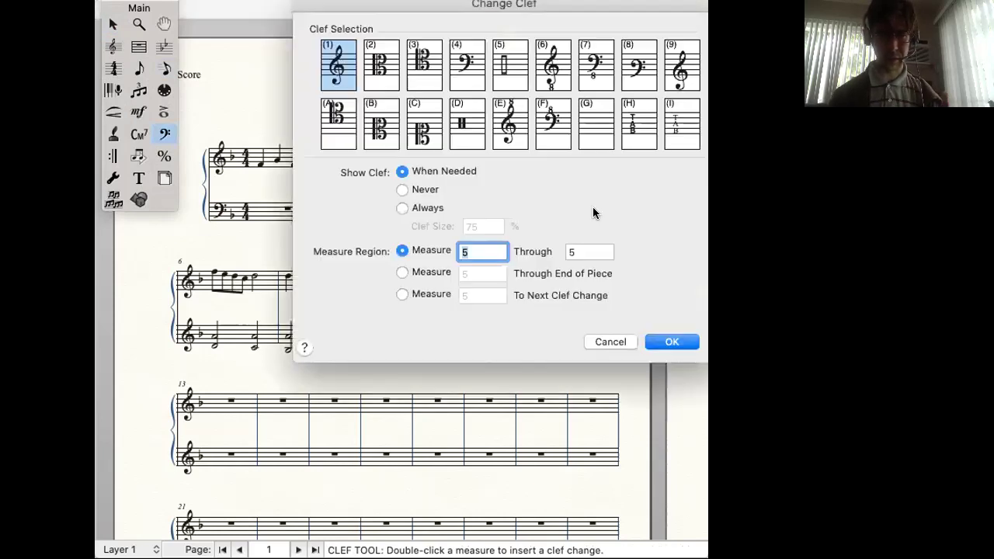
{"action": "left_click", "coordinate": [463, 68]}
{"action": "left_click", "coordinate": [670, 342]}
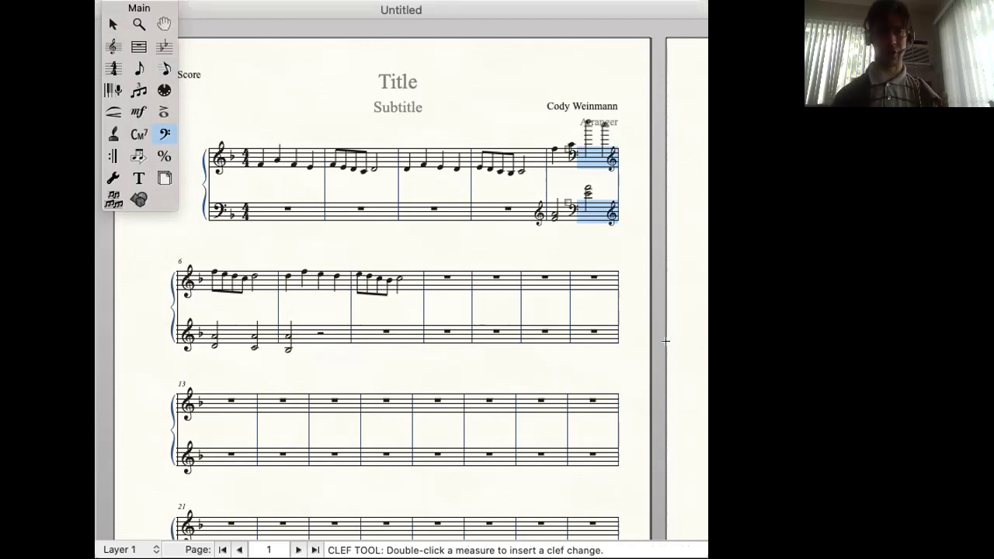
Try to restore the treble clef on the upper staff from measure 5 to the next clef change.
{"action": "left_click", "coordinate": [572, 224]}
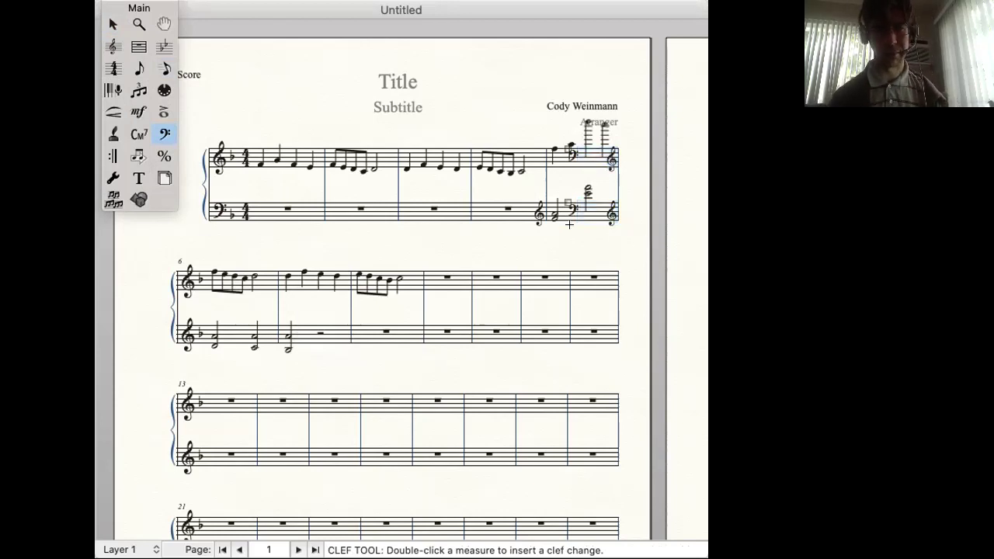
{"action": "left_click", "coordinate": [589, 159]}
{"action": "double_click", "coordinate": [590, 159]}
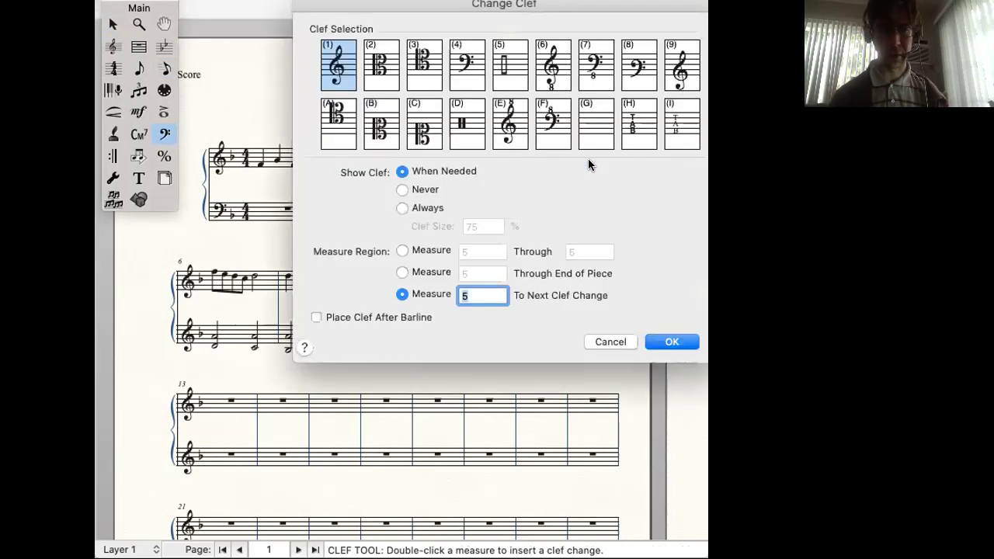
{"action": "left_click", "coordinate": [672, 347]}
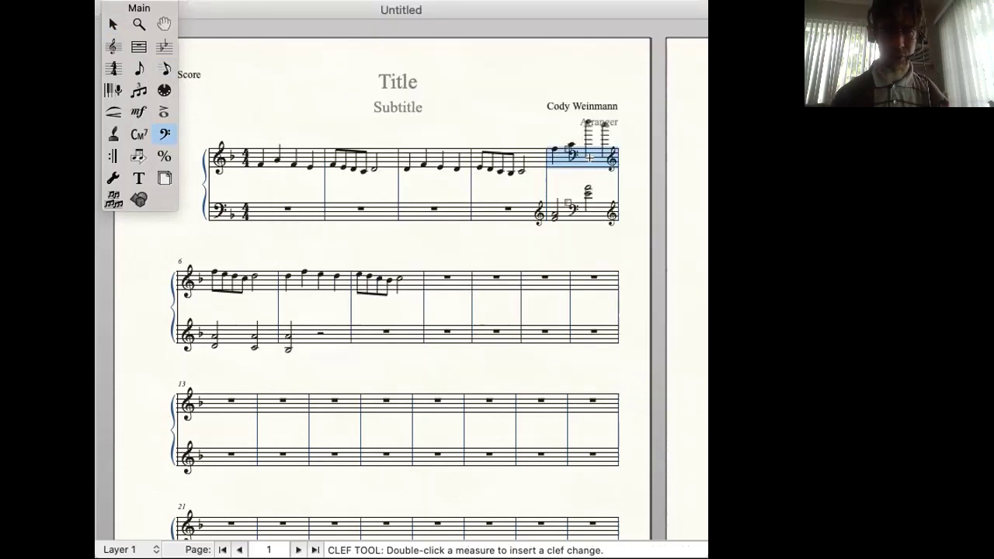
{"action": "left_click", "coordinate": [537, 124]}
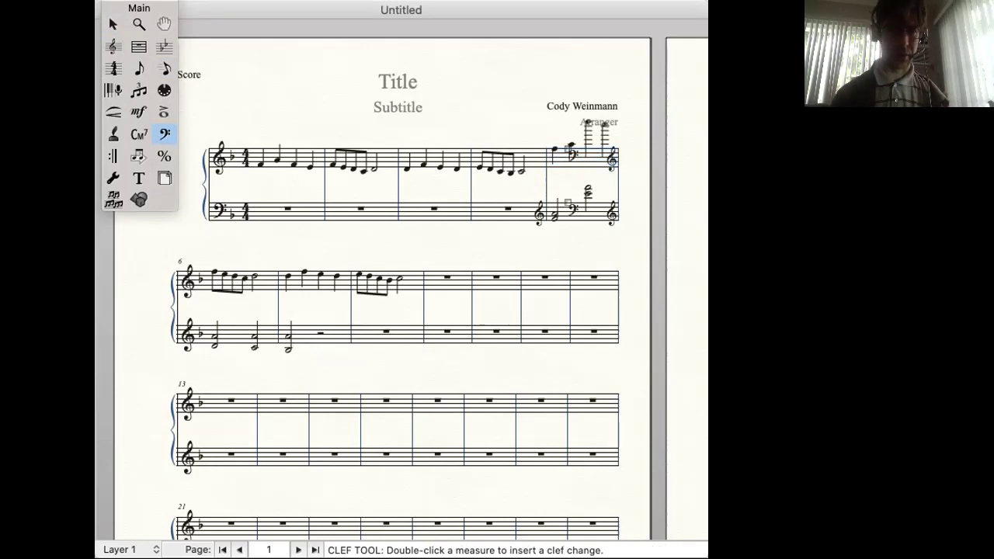
Apply a treble clef to the later part of measure 5 on the upper staff only, with measure region 5 through 5.
{"action": "left_click", "coordinate": [119, 26]}
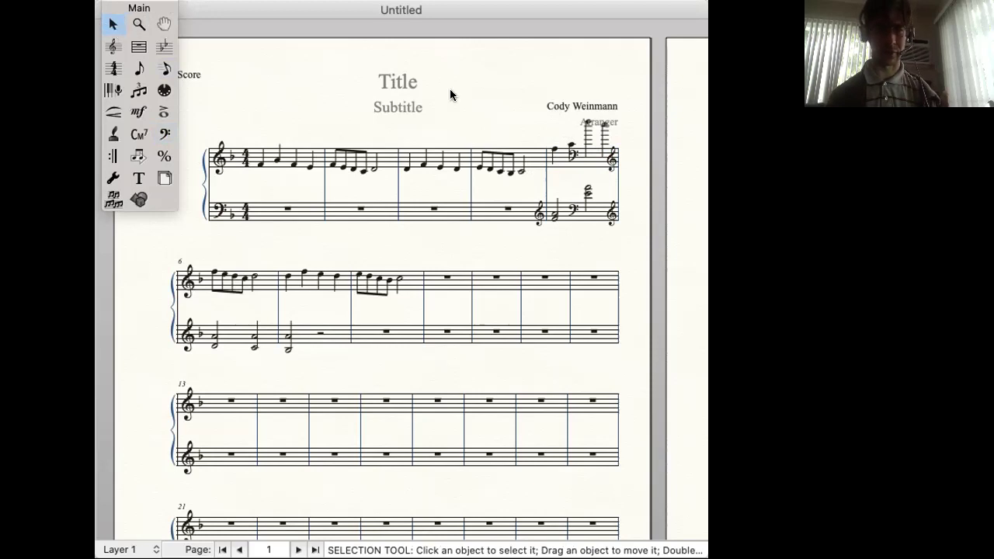
{"action": "left_click_drag", "start_coordinate": [564, 120], "coordinate": [609, 180]}
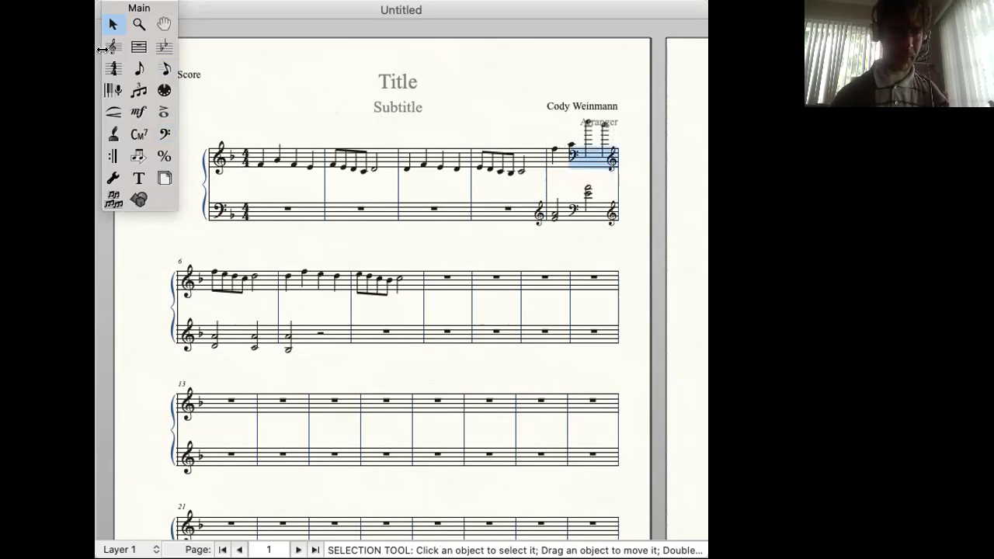
{"action": "left_click", "coordinate": [166, 135]}
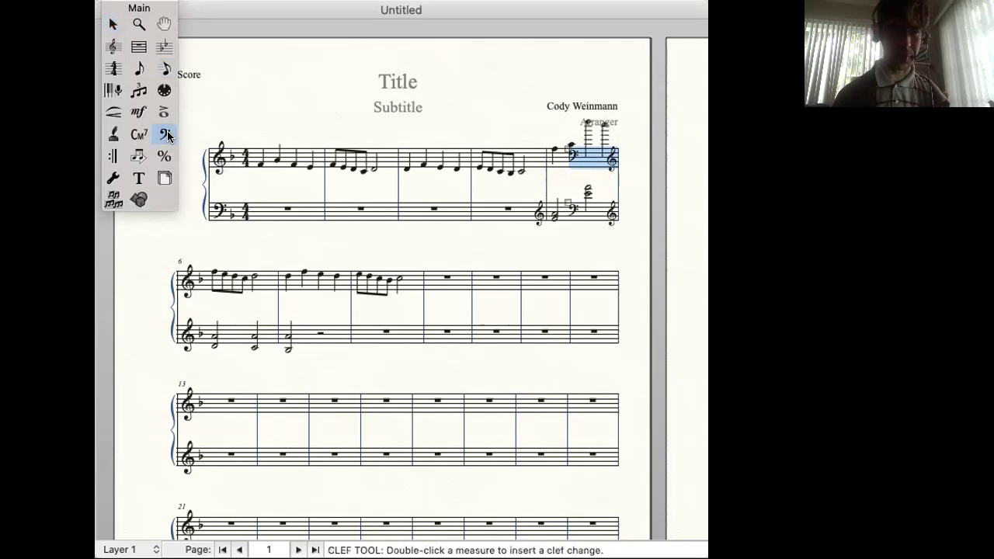
{"action": "double_click", "coordinate": [590, 157]}
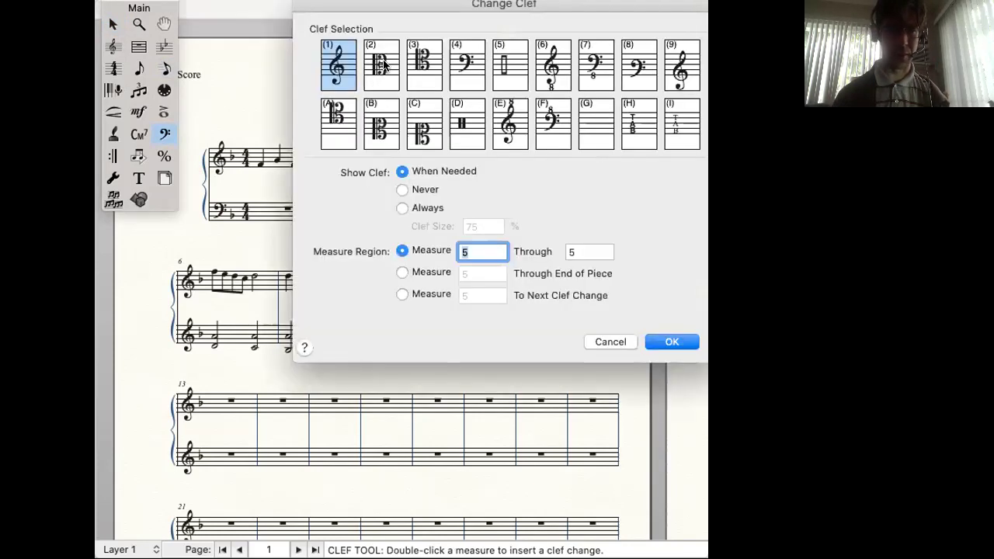
{"action": "left_click", "coordinate": [672, 342]}
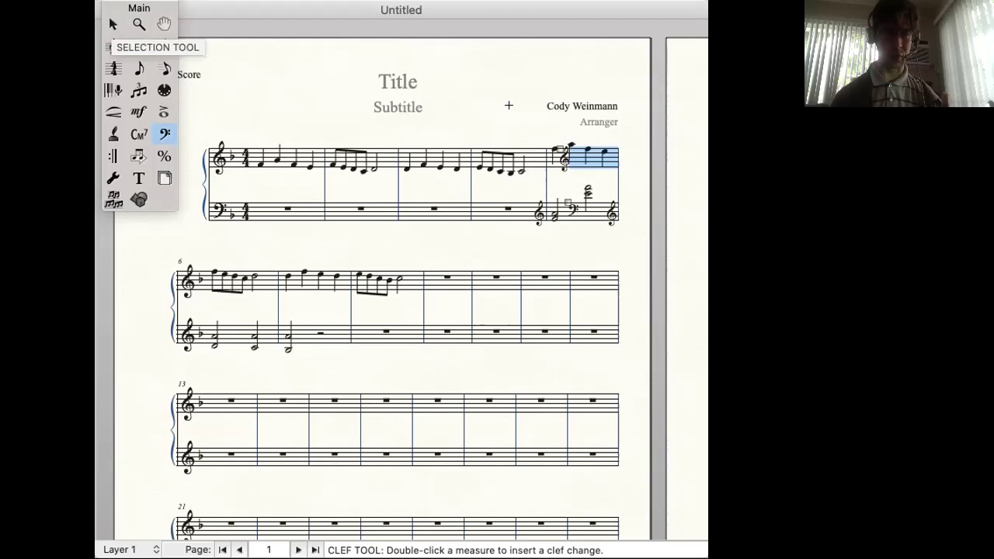
Apply a bass clef to the partial region around the second dyad in the lower staff of measure 5.
{"action": "left_click_drag", "start_coordinate": [539, 119], "coordinate": [621, 165]}
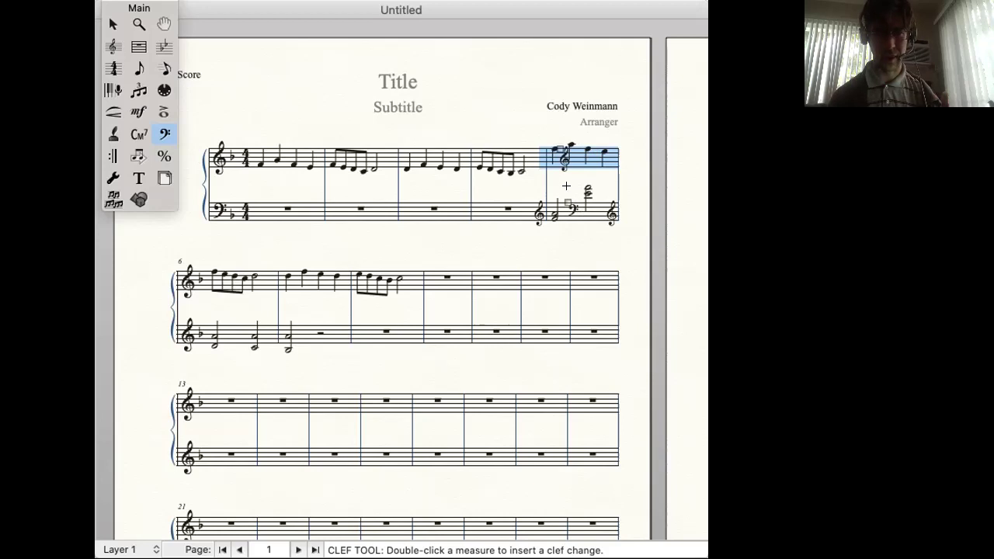
{"action": "left_click", "coordinate": [569, 200]}
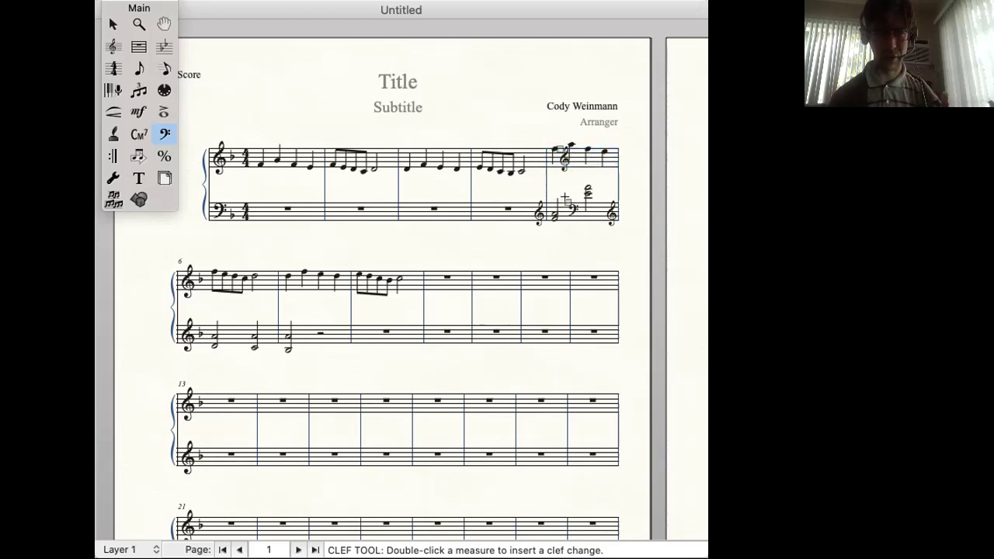
{"action": "left_click_drag", "start_coordinate": [562, 189], "coordinate": [595, 220]}
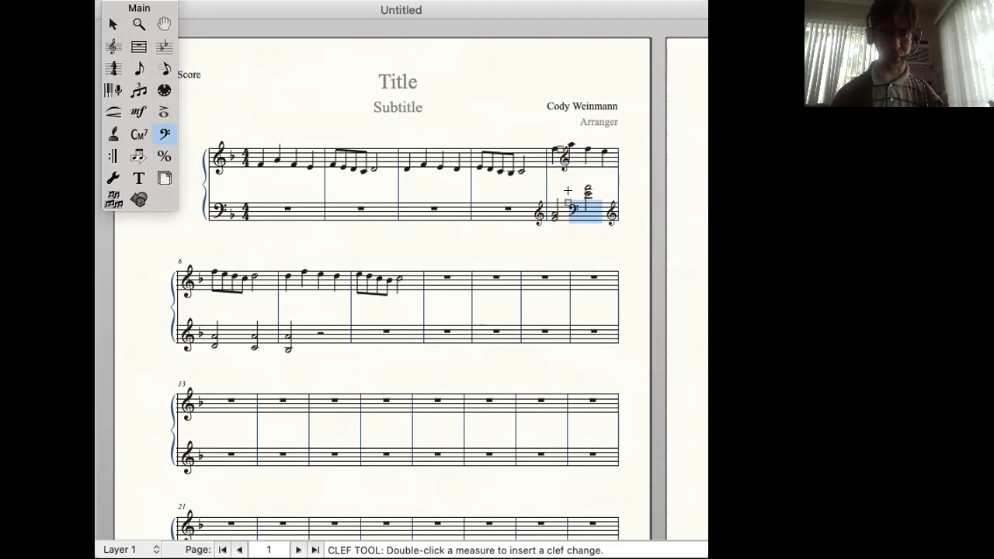
{"action": "double_click", "coordinate": [581, 210]}
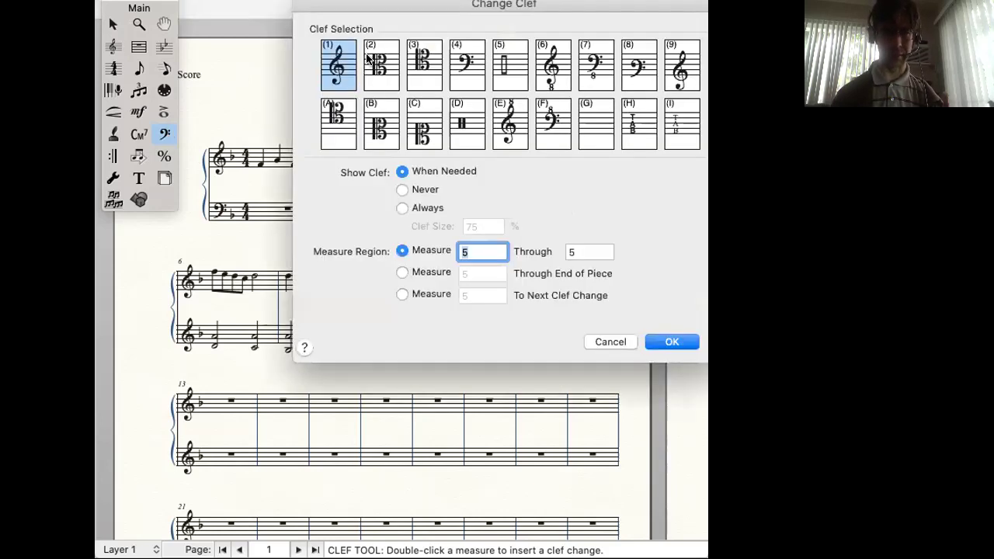
{"action": "left_click", "coordinate": [468, 68]}
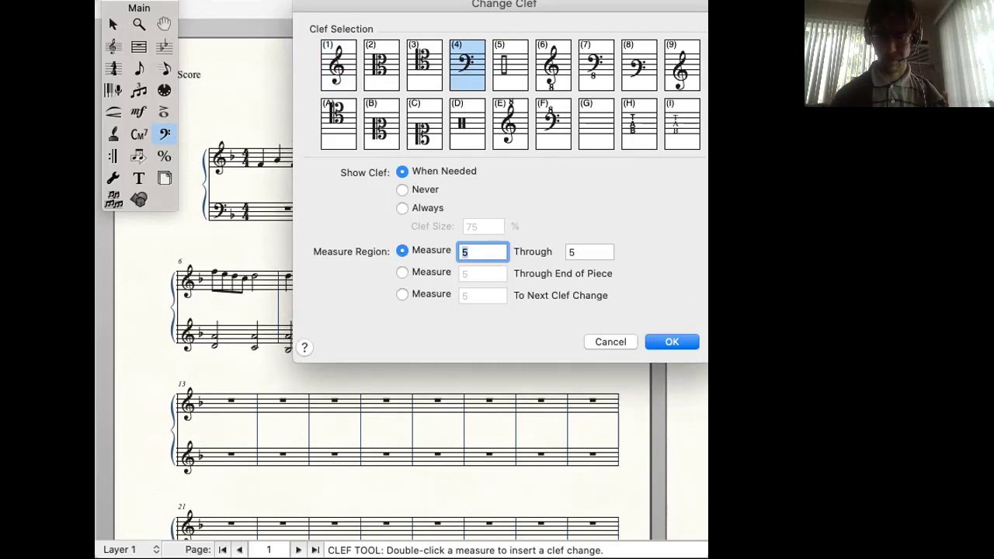
{"action": "key", "text": "Return"}
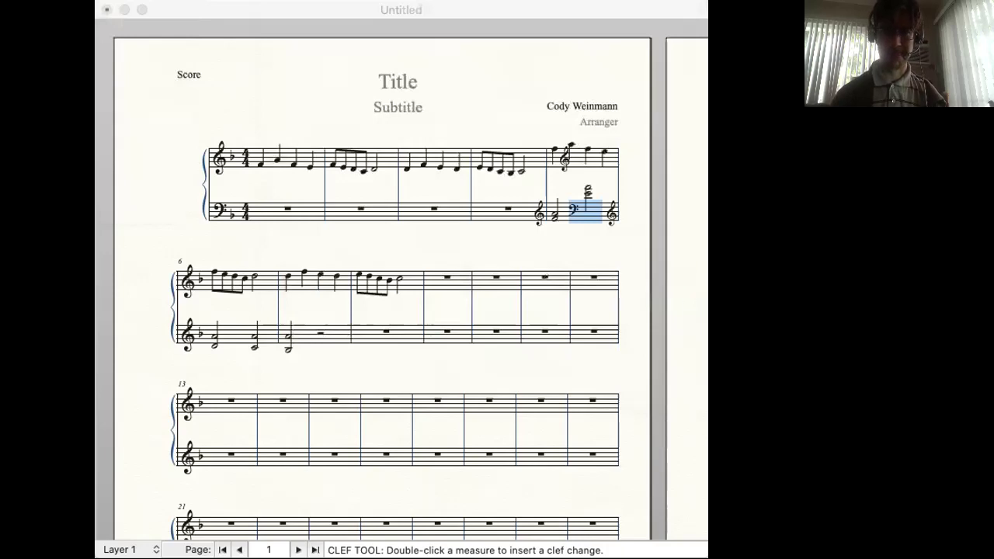